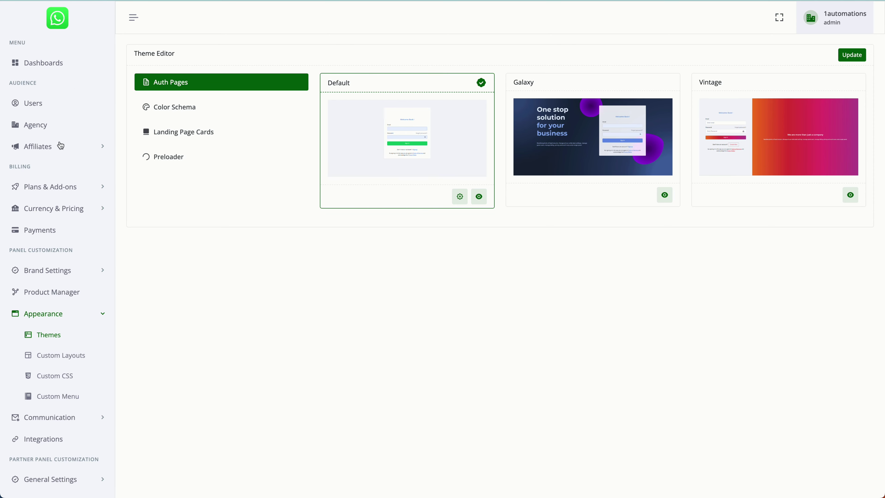
Step: Select the Vintage card as the theme for the auth pages under Appearance > Themes
click(44, 320)
click(43, 320)
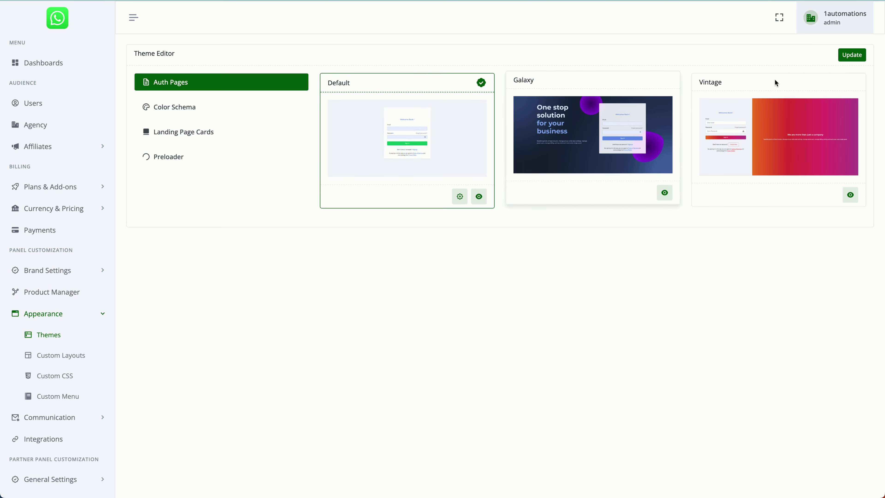
click(830, 162)
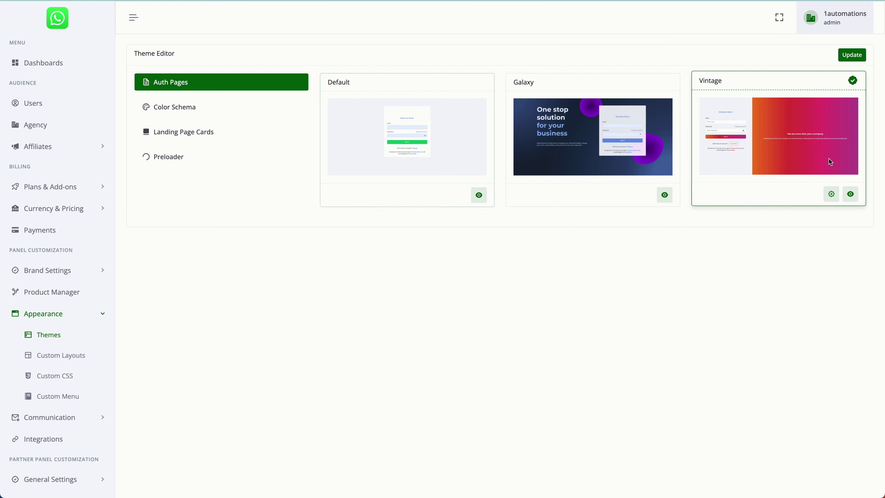
Step: Open Vintage's Page Variables and keep the left background transparent
click(831, 194)
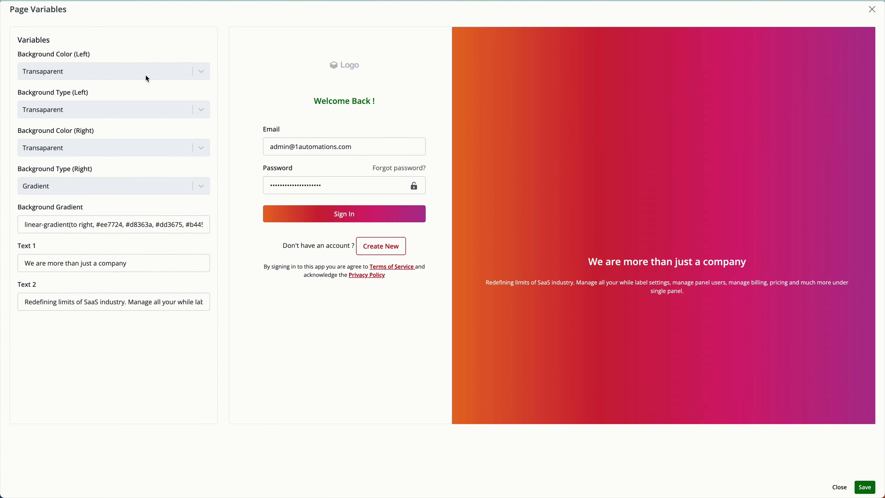
click(147, 78)
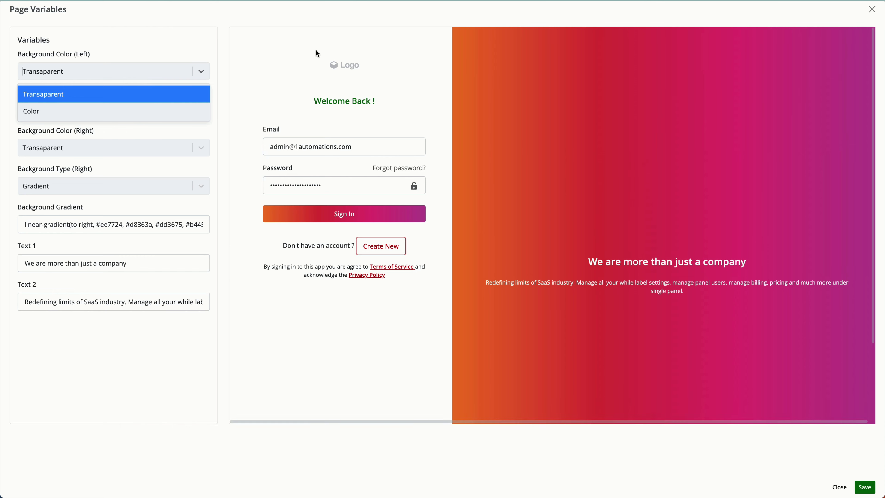
click(151, 111)
click(159, 75)
click(156, 94)
click(149, 109)
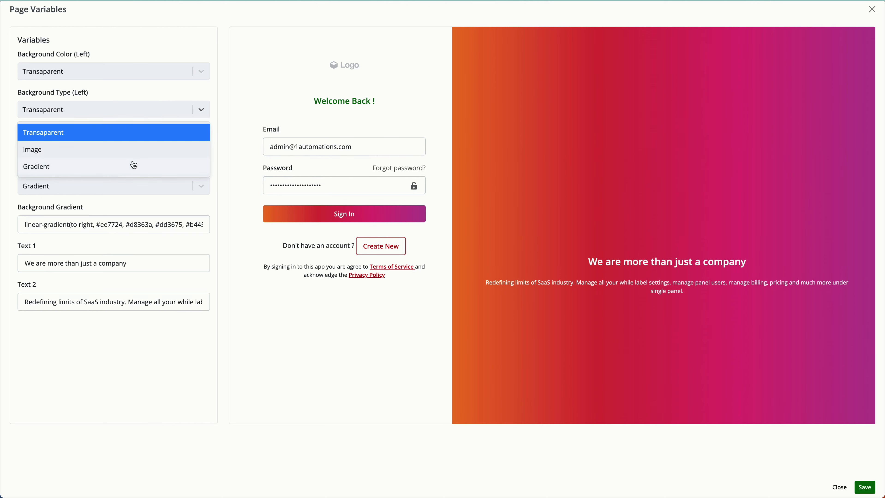
click(136, 335)
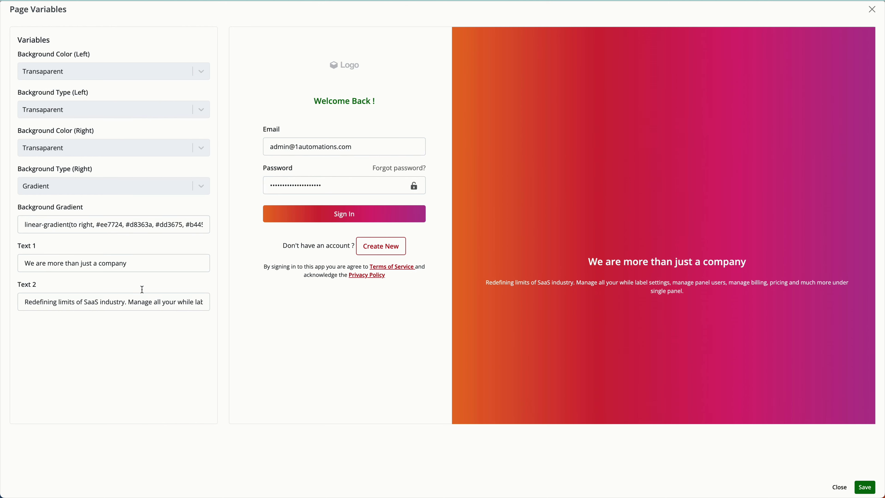
Step: Set Text 1 to 'SAAS At It's Best' and Text 2 to '.', then save
triple_click(138, 265)
text(SAAS At It)
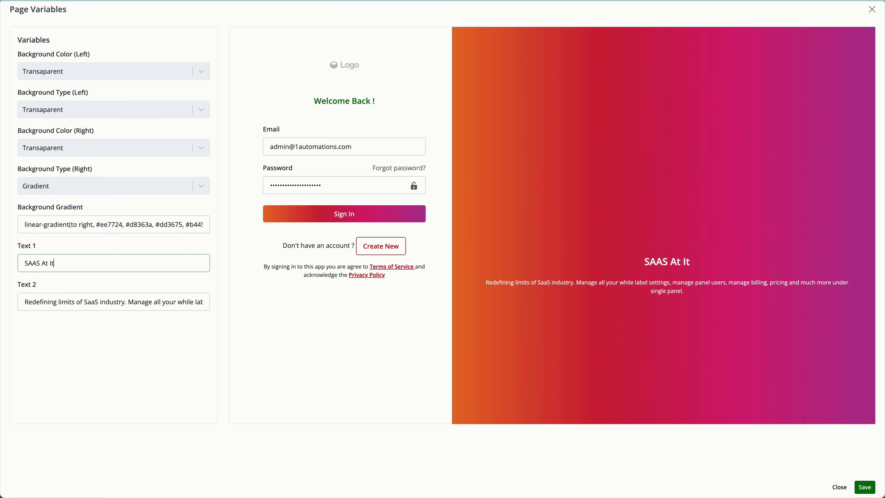
text('s Best)
key(Tab)
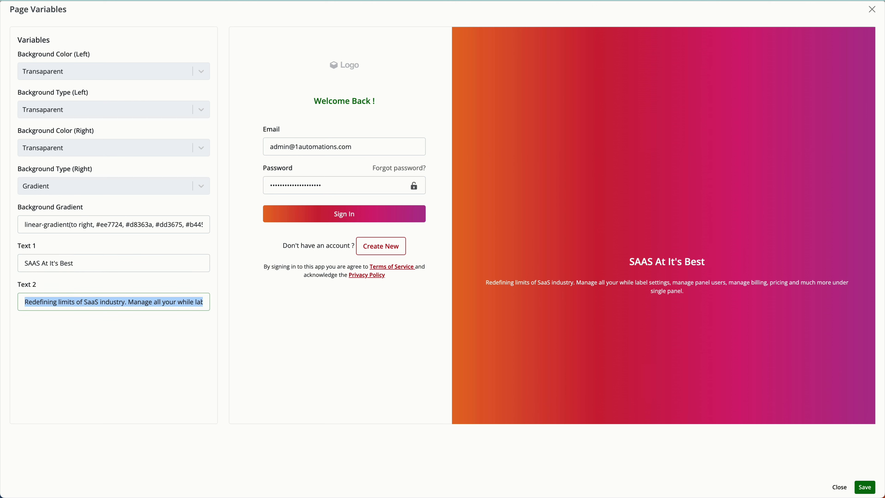
key(BackSpace)
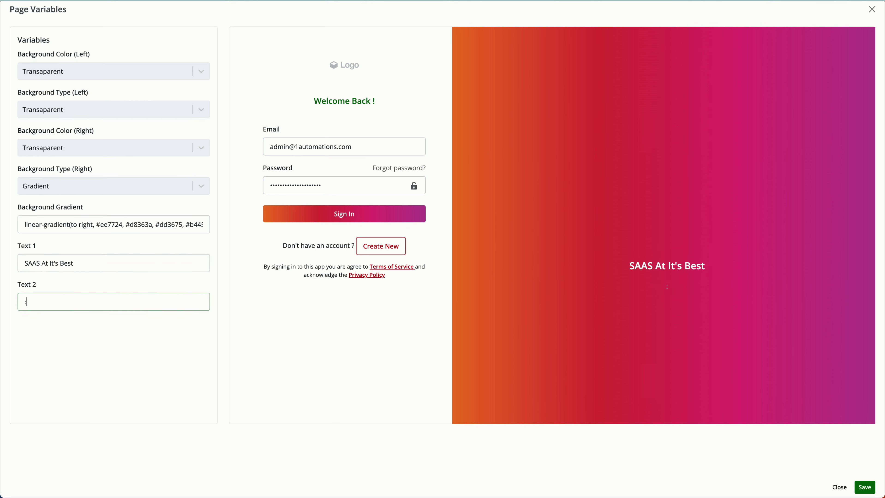
text(:))
key(BackSpace)
key(BackSpace)
text(.)
click(868, 487)
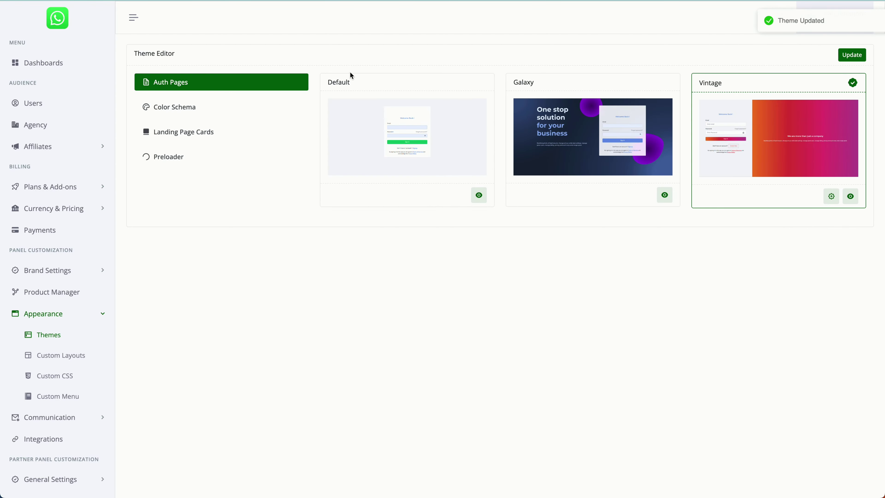
Step: In Color Schema, set primary to deeper blue, secondary to navy and success to green
click(244, 114)
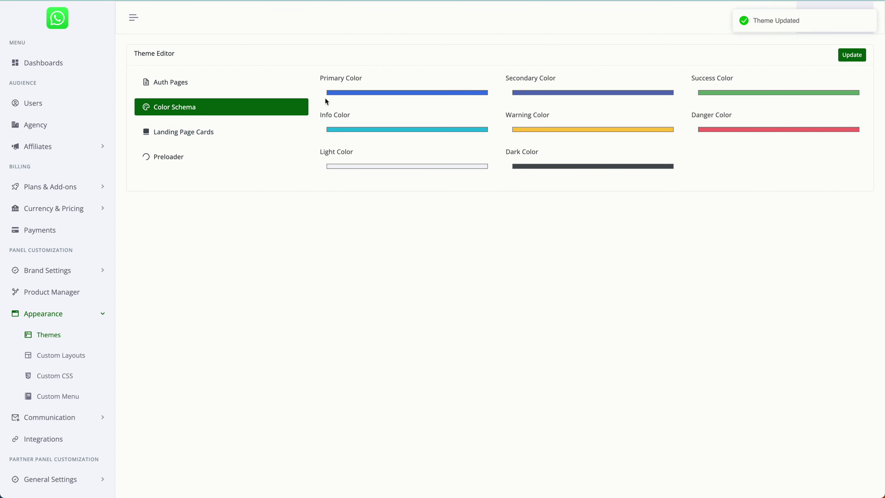
click(336, 97)
drag(401, 144, 438, 116)
click(524, 94)
drag(576, 119, 607, 122)
click(498, 96)
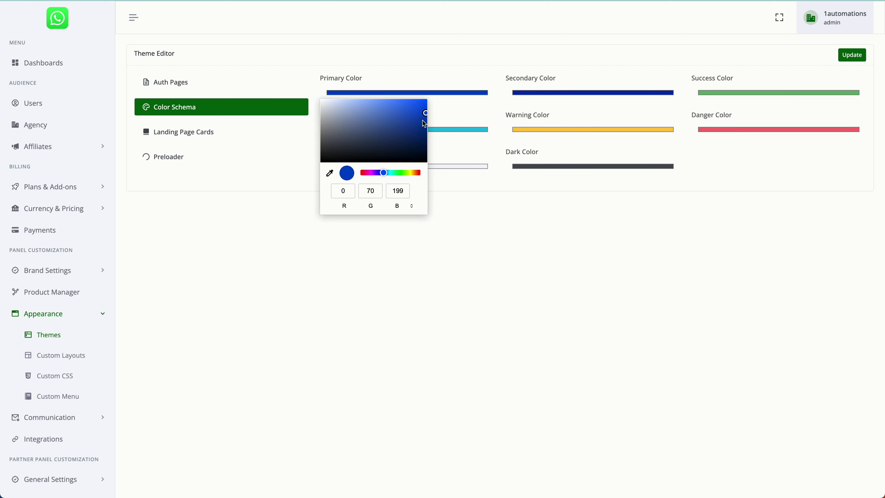
click(751, 93)
drag(747, 117, 786, 127)
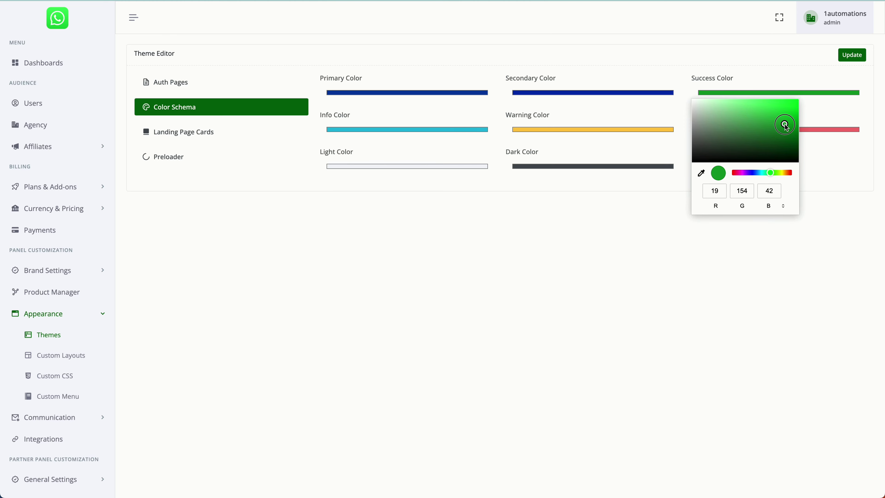
Step: Make danger pure red, dark black and light pure white, then update the scheme
click(456, 132)
click(539, 130)
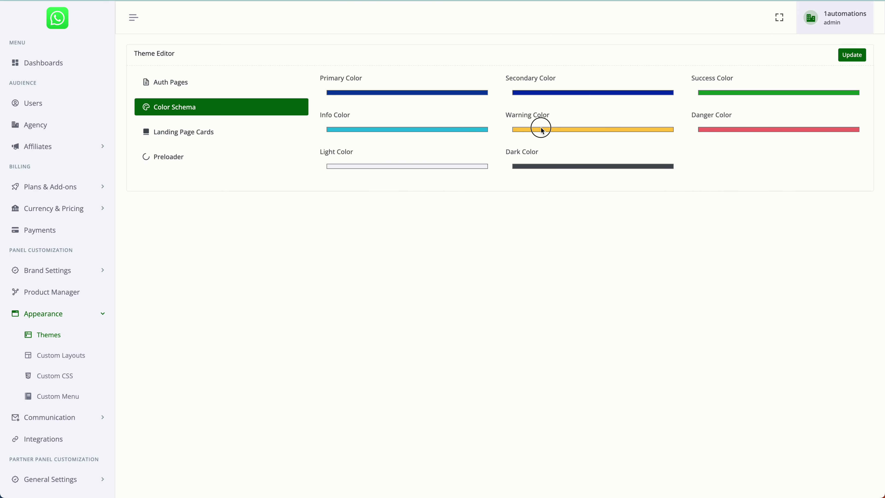
click(748, 132)
drag(747, 135, 808, 137)
click(537, 219)
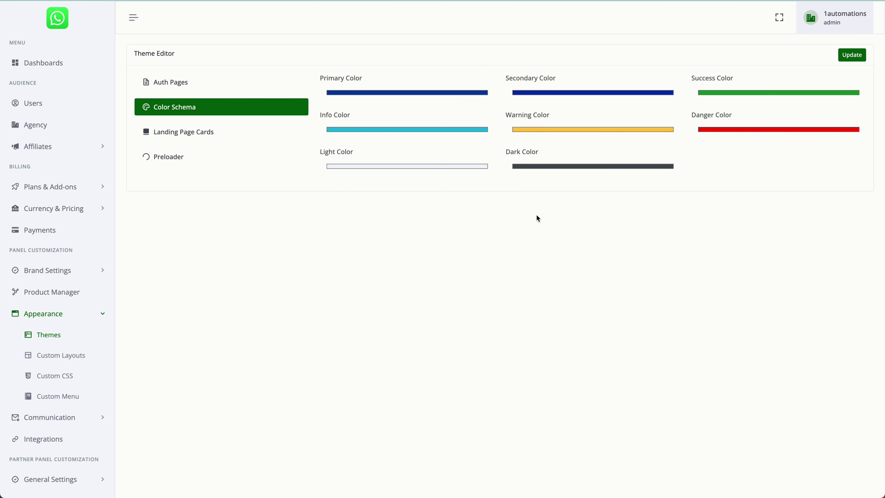
click(526, 167)
drag(539, 196, 438, 262)
click(390, 166)
drag(369, 188, 275, 162)
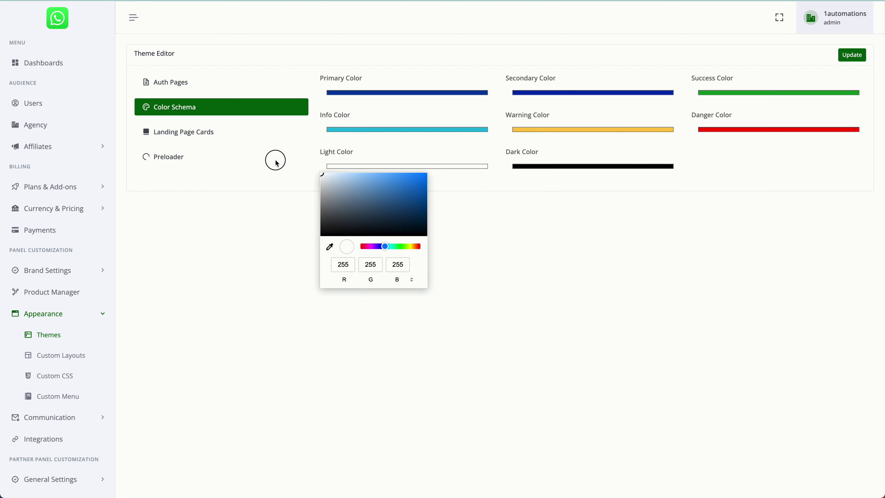
click(864, 153)
click(857, 55)
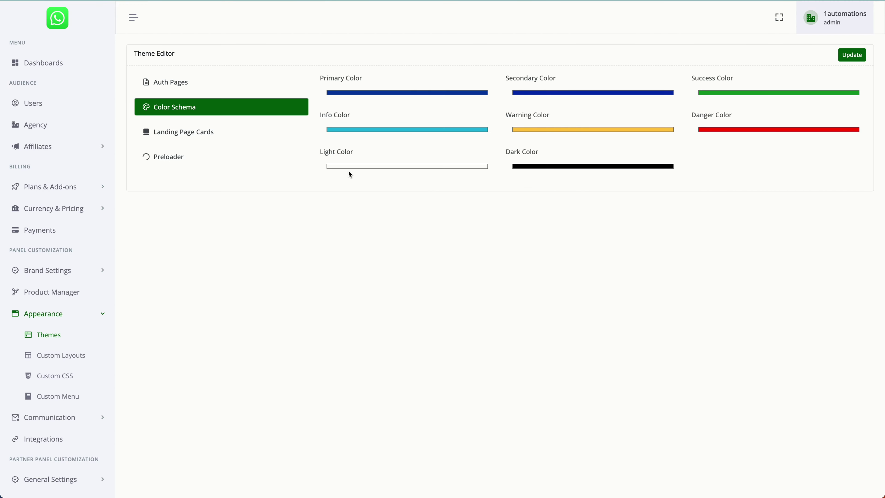
Step: Choose the Steampunk landing page card style, check Preloader, and update the theme
click(265, 139)
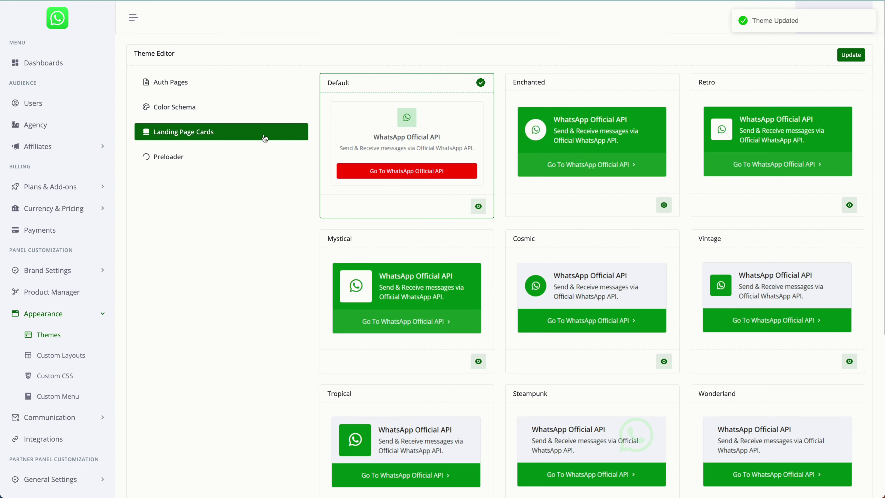
scroll(584, 378, down, 6)
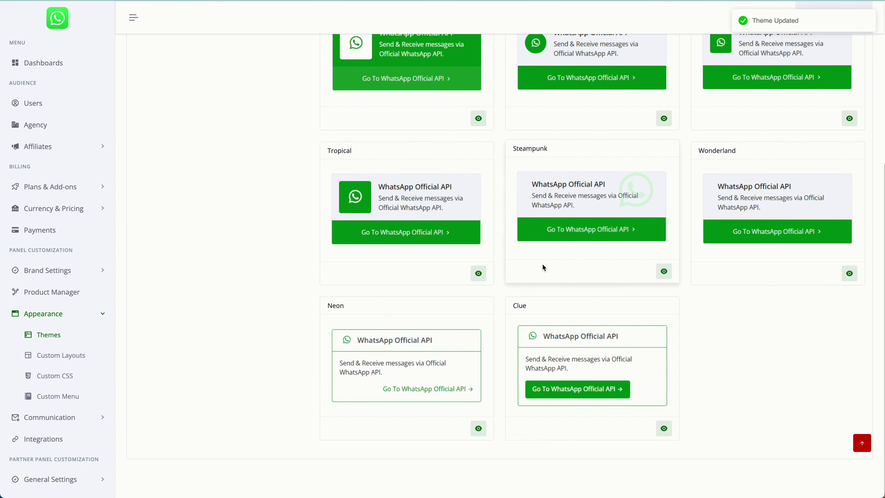
click(617, 266)
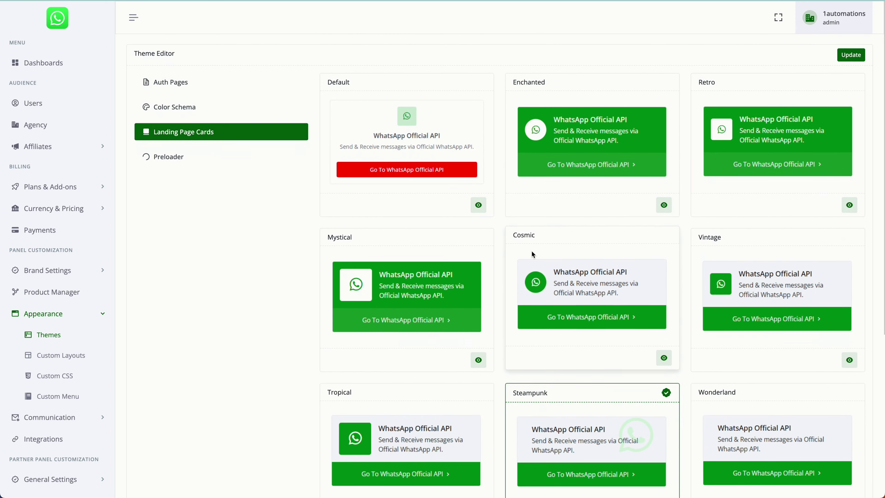
click(279, 155)
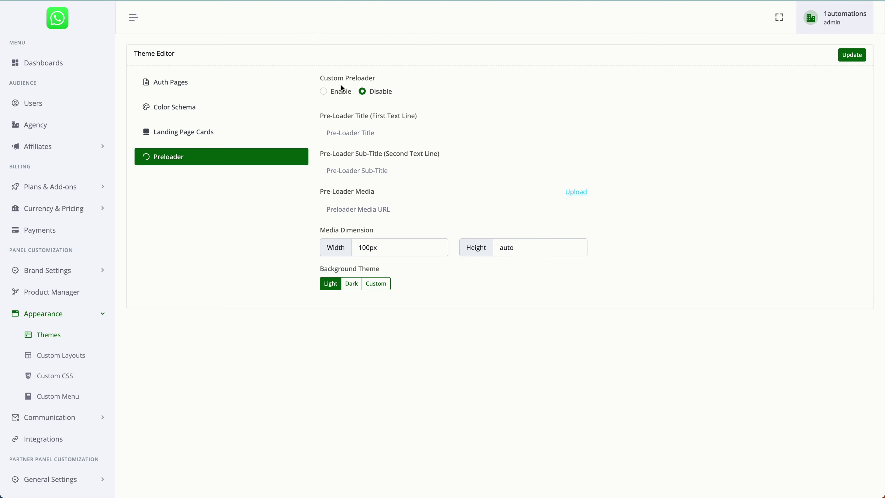
click(266, 128)
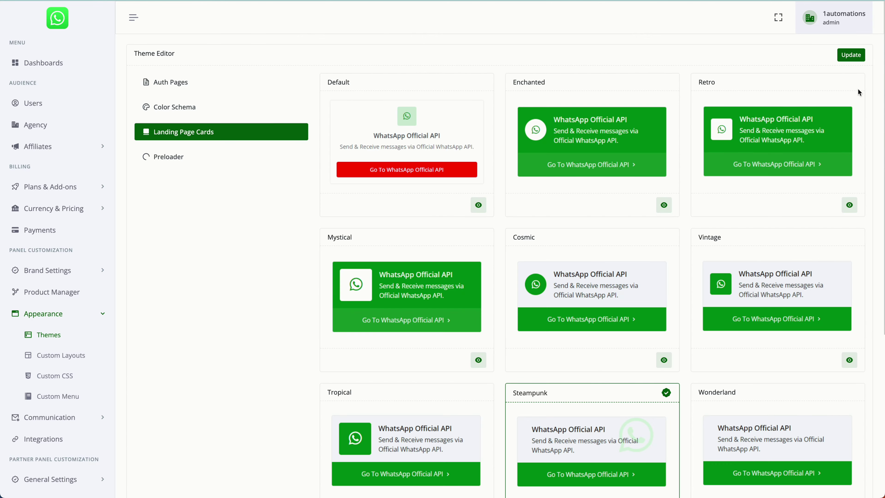
click(860, 54)
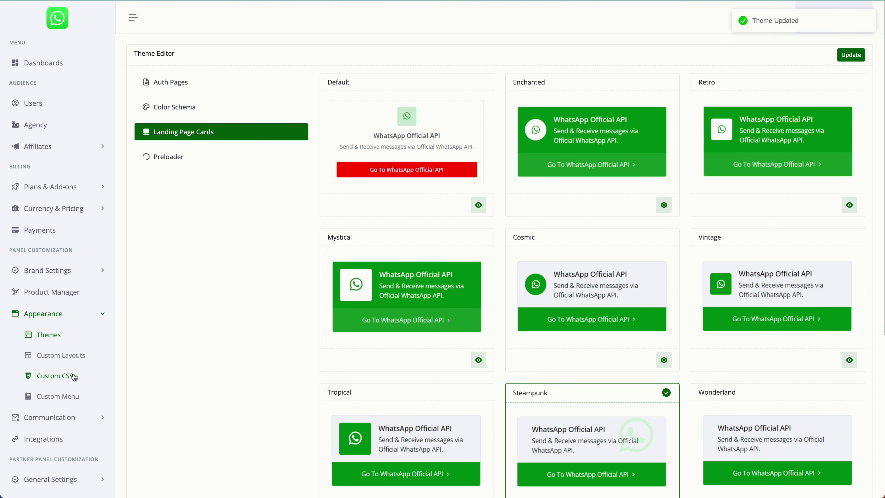
Step: Set the panel layout to a vertical menu, default sidebar size and light sidebar colour
click(70, 362)
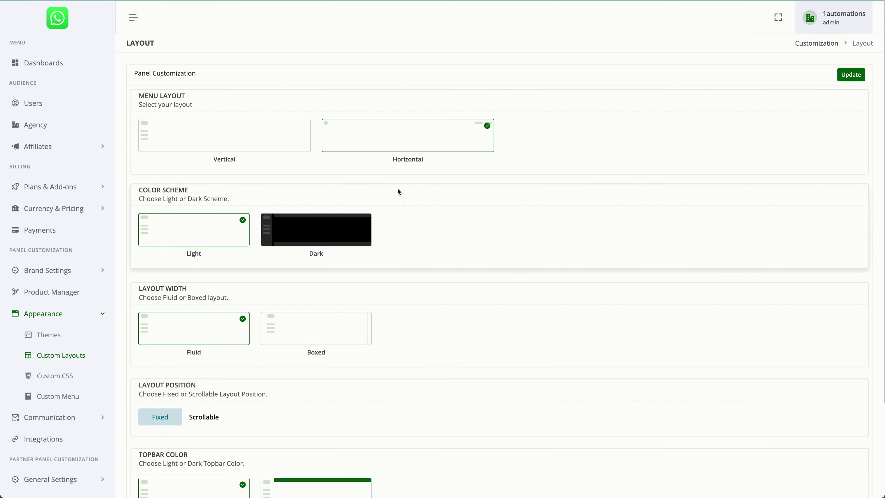
click(259, 140)
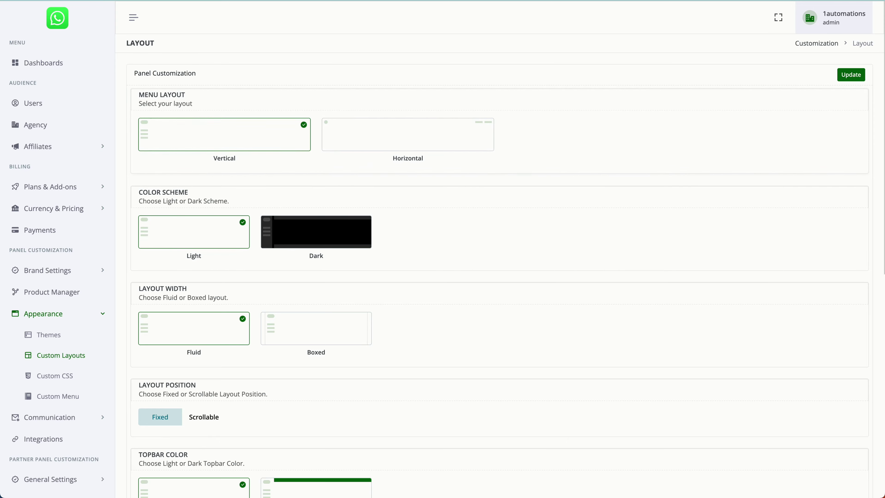
scroll(261, 376, down, 4)
scroll(276, 279, down, 4)
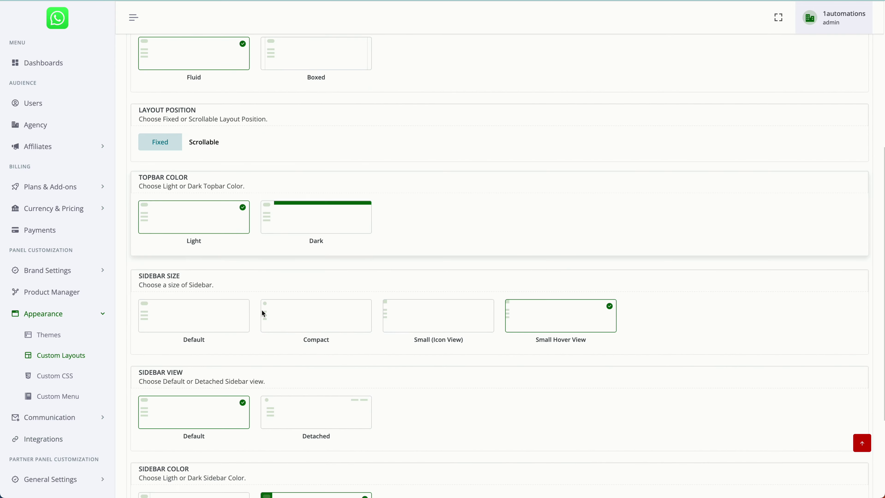
click(223, 285)
scroll(223, 285, down, 3)
click(213, 387)
scroll(261, 122, up, 7)
scroll(247, 276, down, 5)
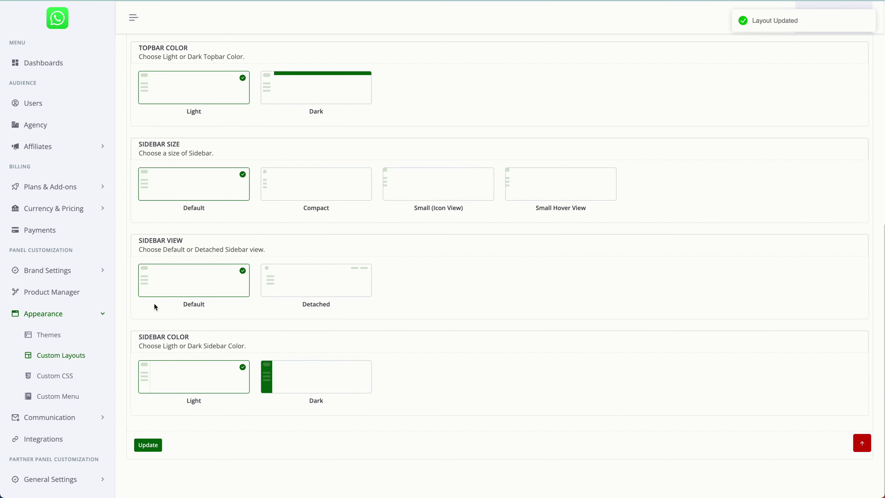
Step: Look over the Custom CSS stylesheet, then go to the Custom Menu editor
click(87, 375)
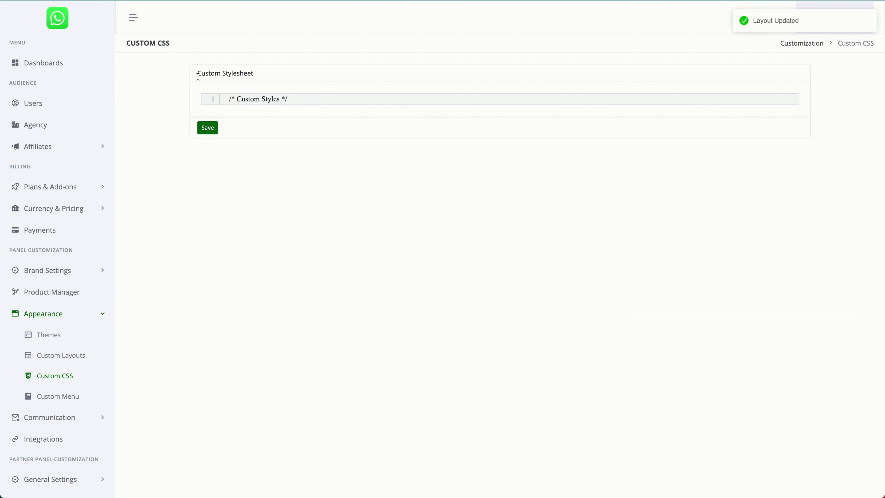
drag(197, 76, 361, 231)
click(368, 240)
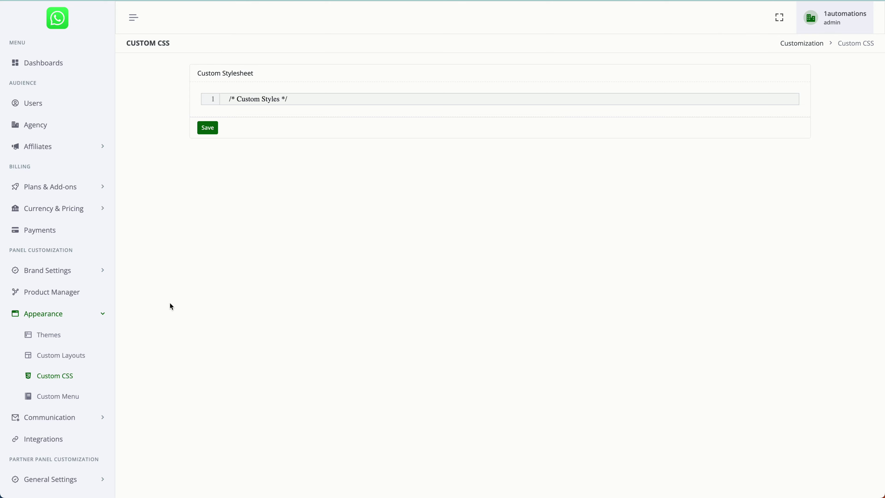
click(73, 396)
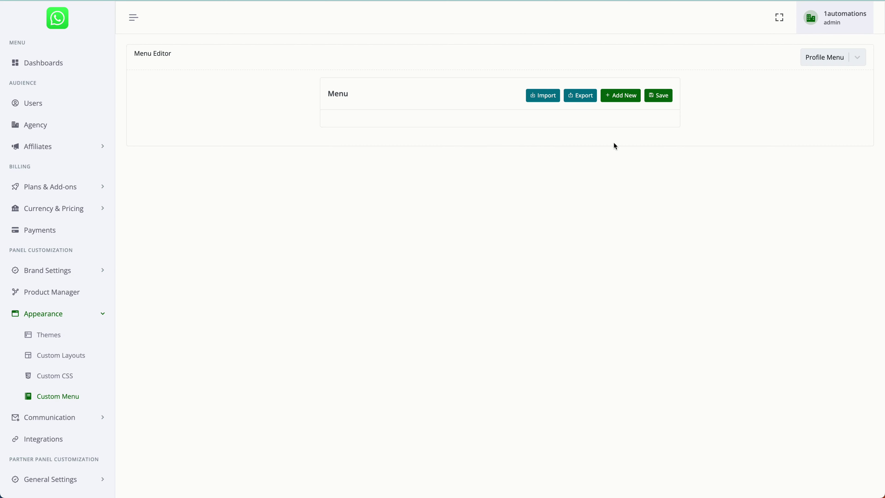
Step: Pick the Profile Menu in the menu selector and save it unchanged
click(808, 60)
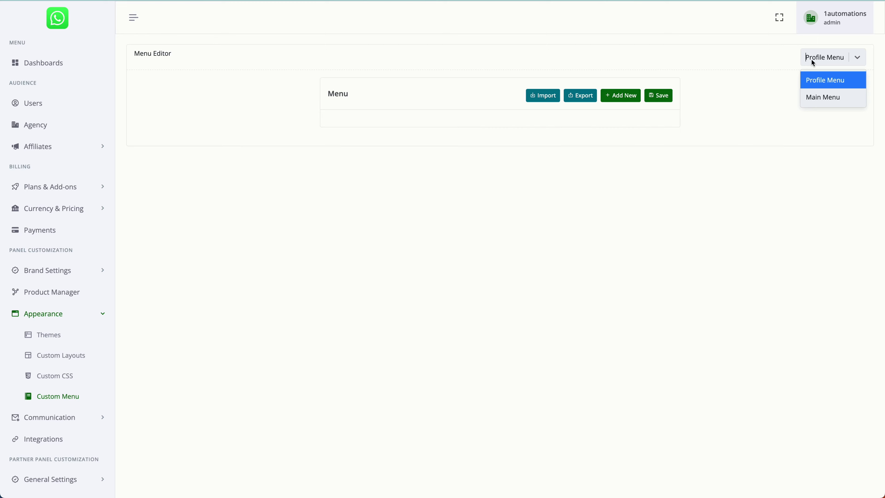
click(826, 99)
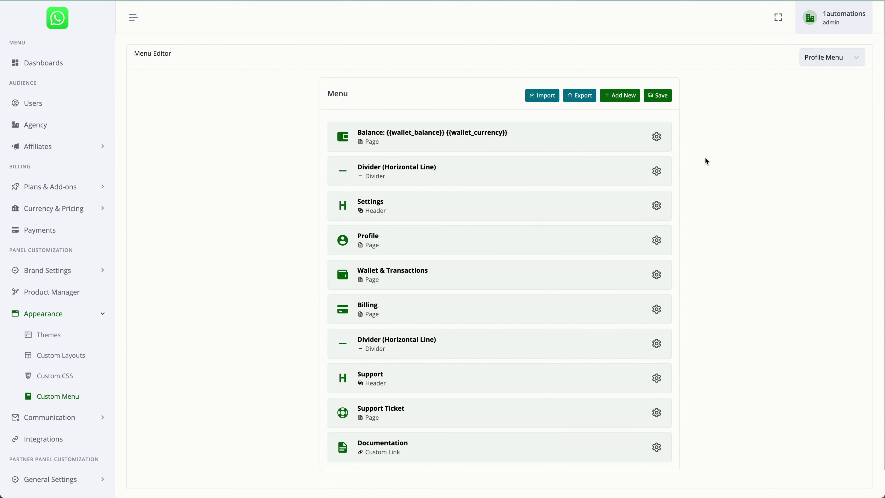
click(664, 97)
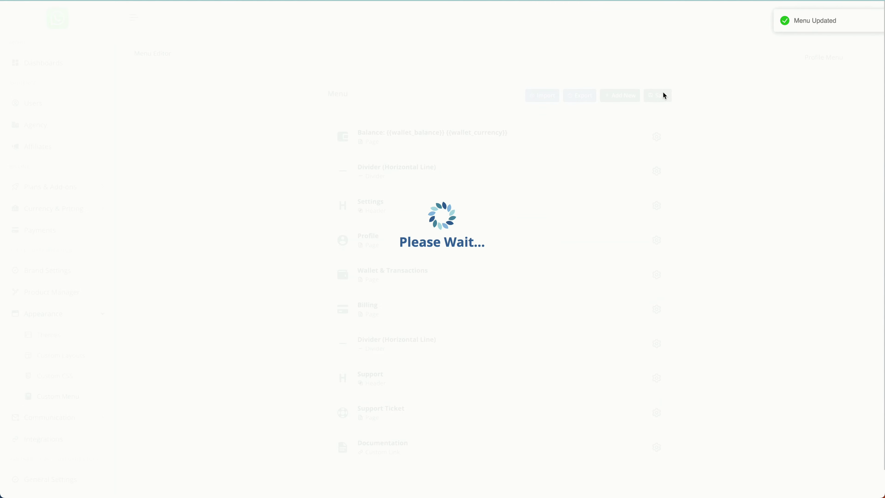
Step: Switch the menu editor to the Main Menu and browse other modules' menus
click(827, 57)
click(827, 95)
click(250, 111)
click(248, 144)
Step: Import menu (3).txt into the Main Menu and save it for all modules
click(249, 216)
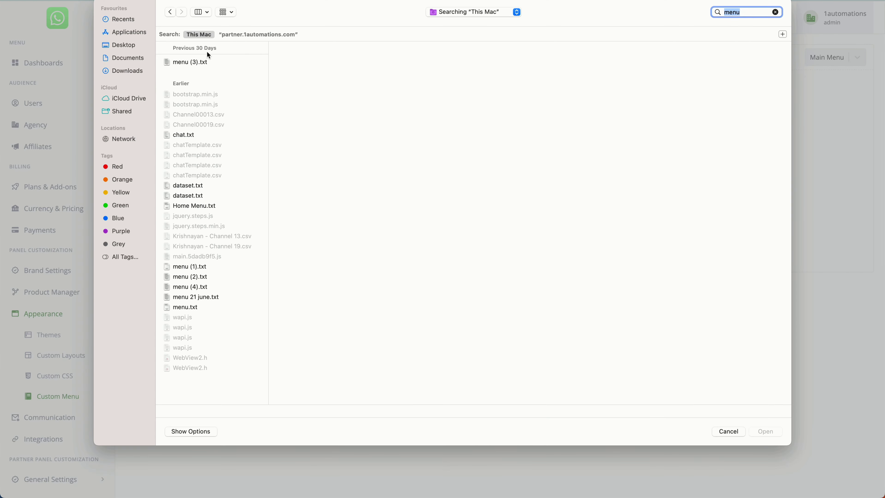
click(202, 62)
double_click(202, 62)
scroll(665, 261, down, 15)
scroll(663, 257, up, 15)
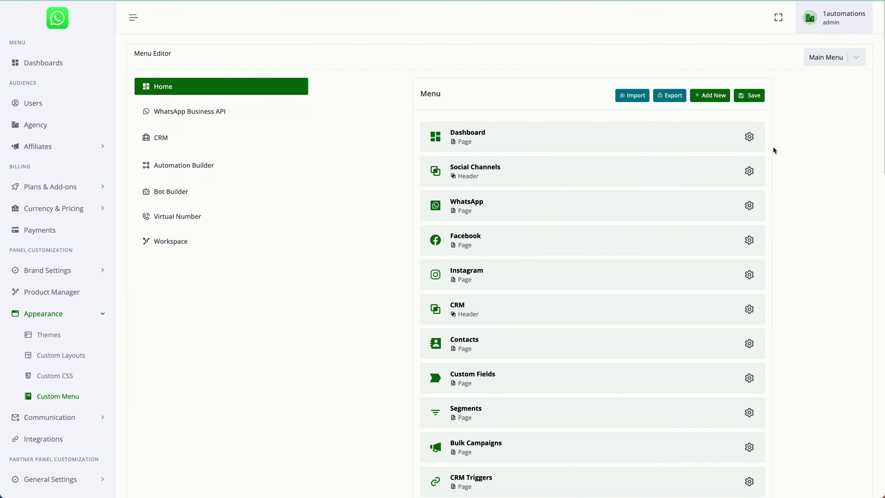
scroll(555, 199, down, 15)
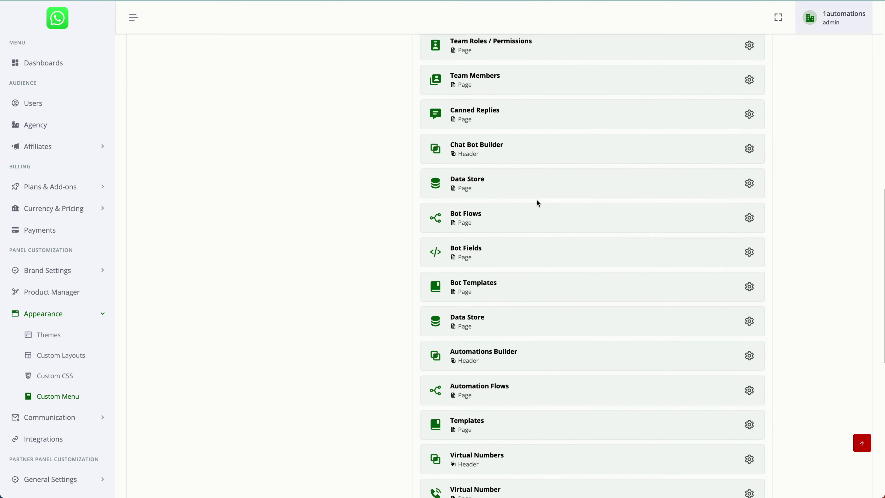
scroll(537, 199, up, 15)
click(750, 98)
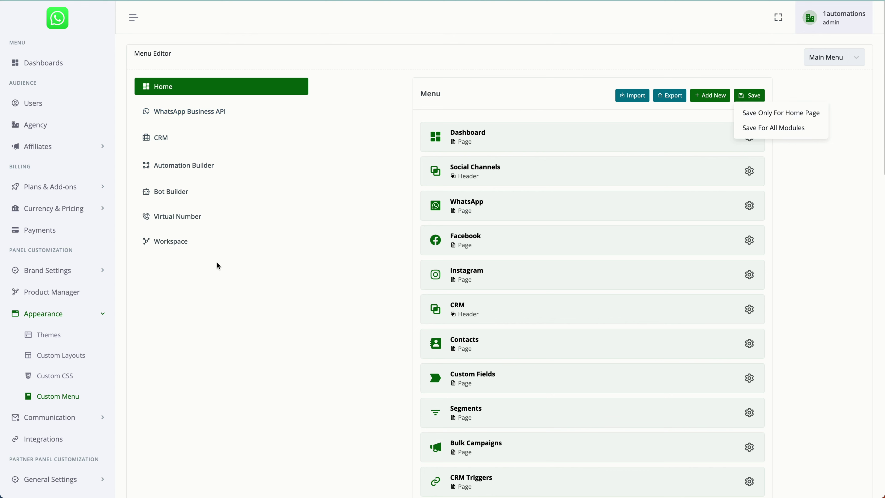
click(787, 129)
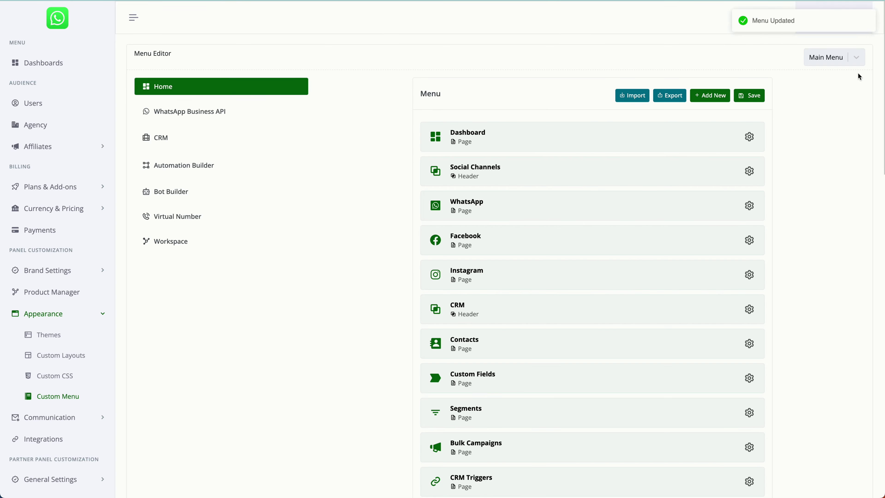
Step: Switch to the Profile Menu and replace the Documentation entry's old address
click(855, 58)
click(852, 80)
scroll(523, 336, down, 2)
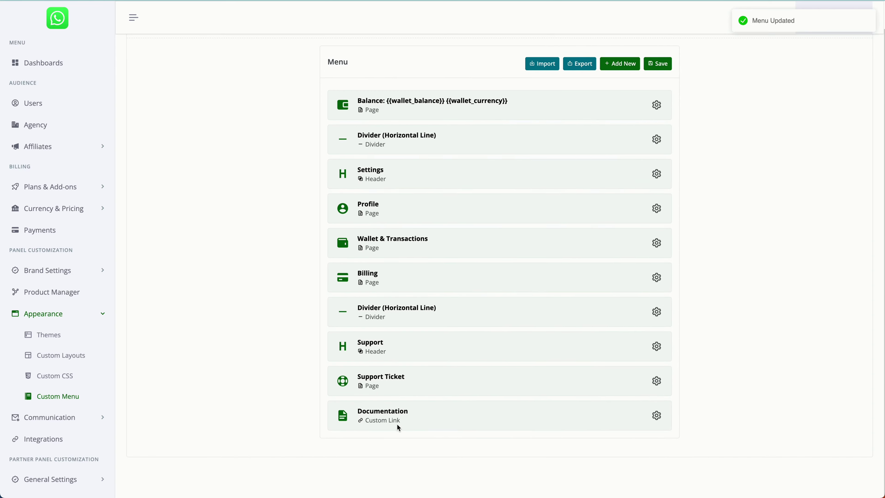
click(657, 418)
click(667, 436)
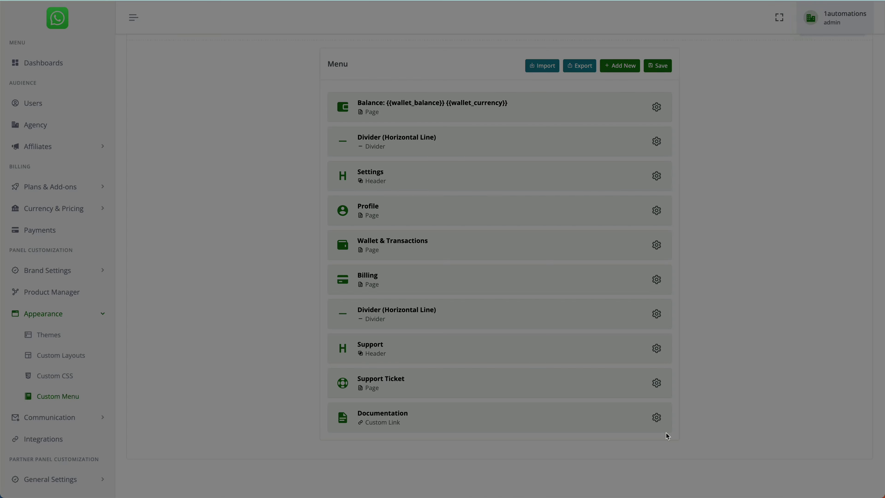
drag(365, 173, 537, 174)
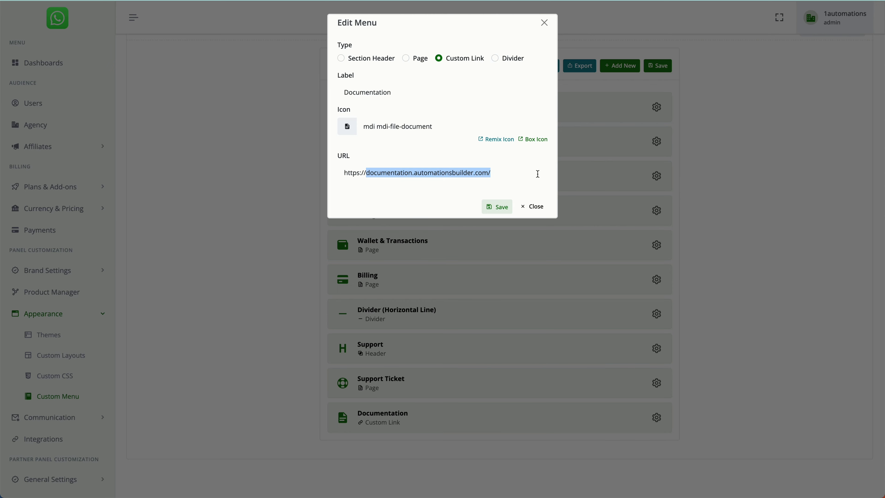
text(helpdiocumentation.)
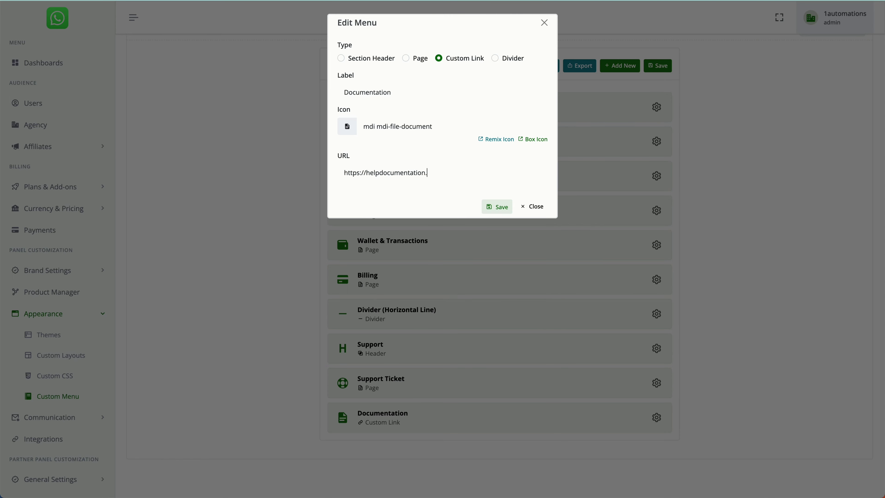
text(gitbook.io)
key(ctrl+a)
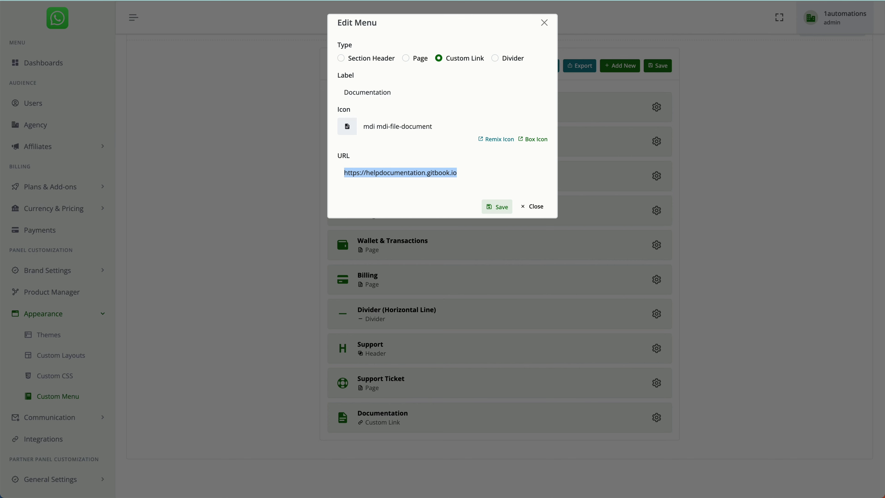
key(ctrl+c)
key(ctrl+t)
key(ctrl+v)
key(Return)
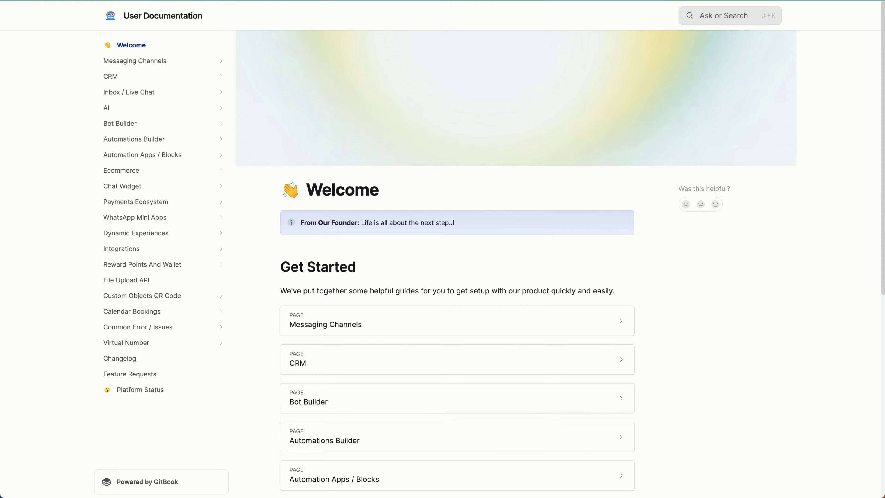
key(ctrl+w)
key(ctrl+v)
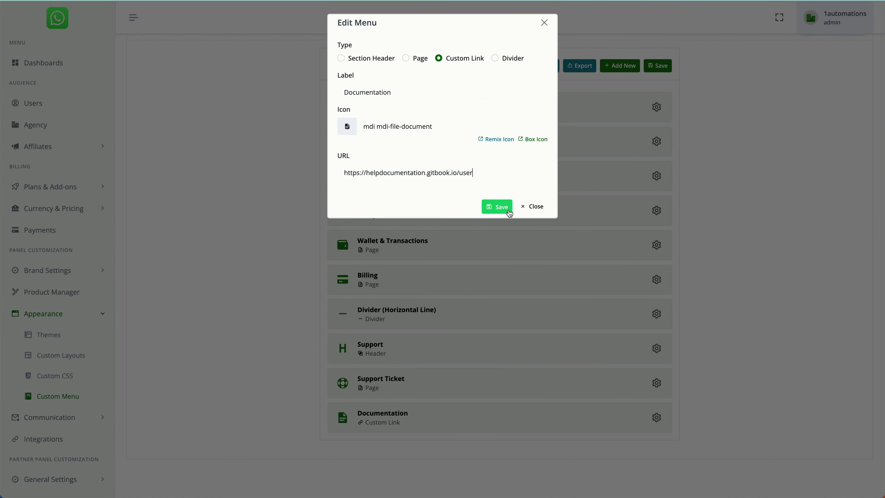
click(496, 207)
scroll(719, 139, up, 1)
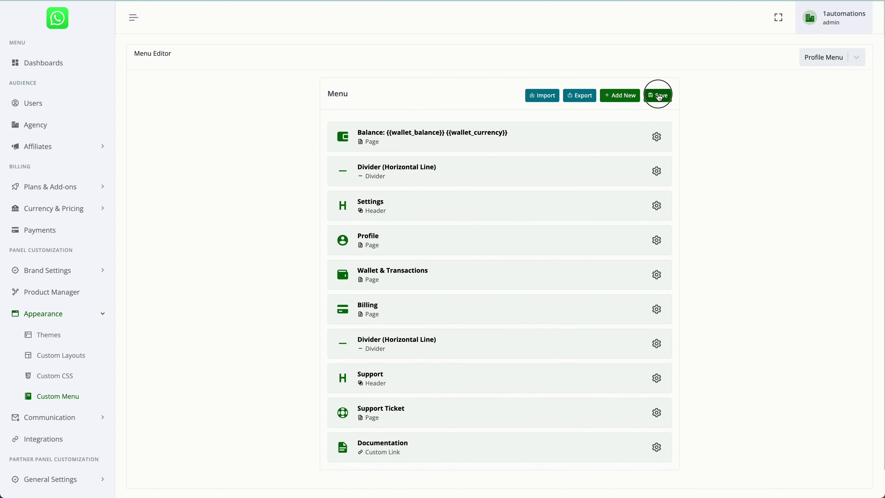
click(658, 95)
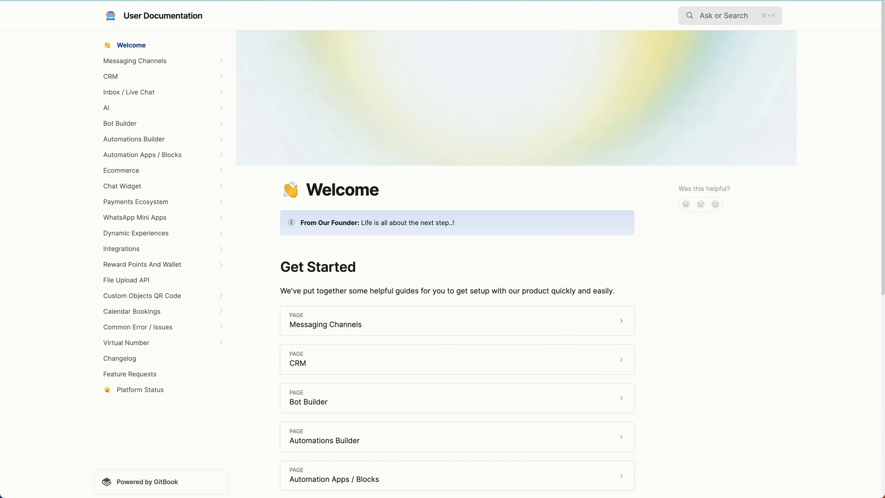
Step: Load dash.1automations.com in Chrome
key(super+l)
text(dash.1)
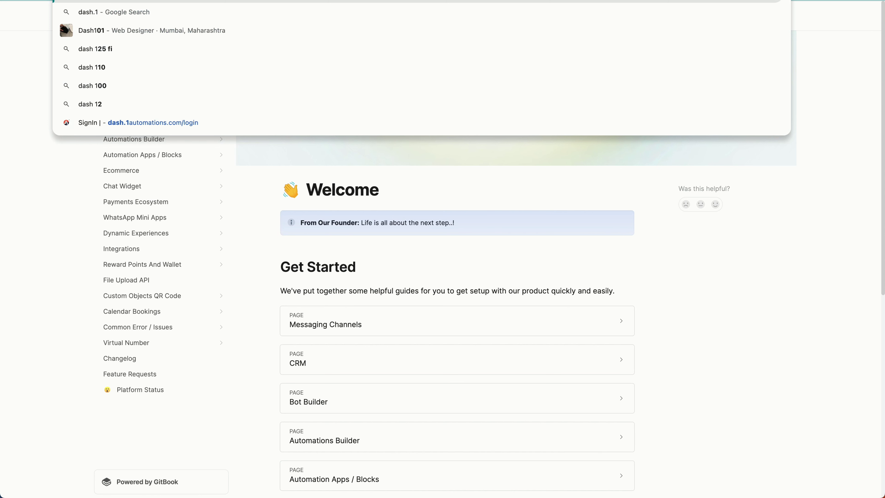
text(automations.com)
key(Return)
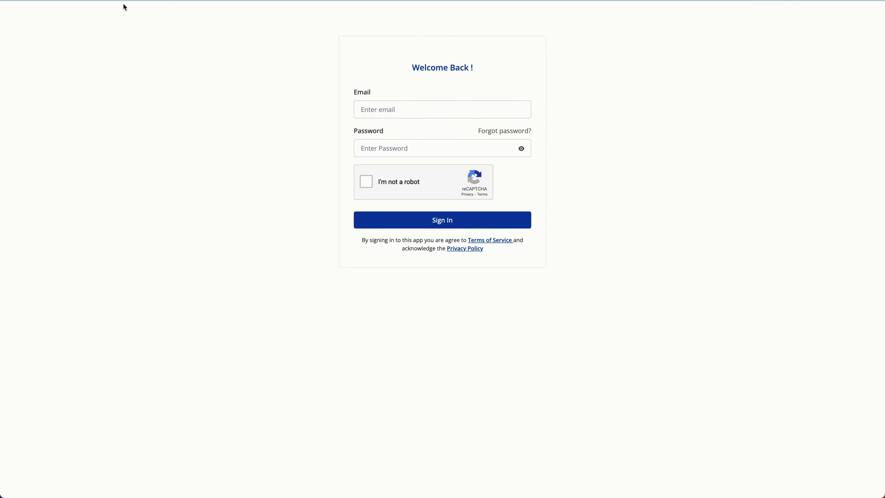
click(79, 2)
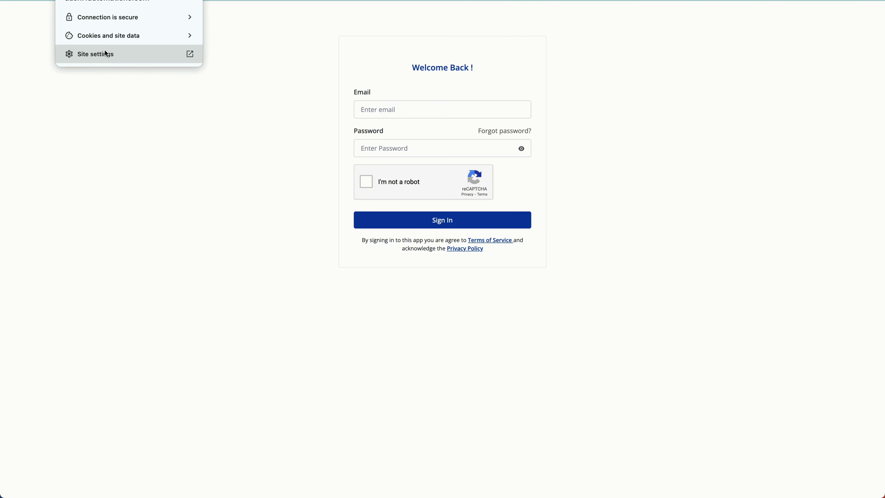
click(109, 36)
click(130, 72)
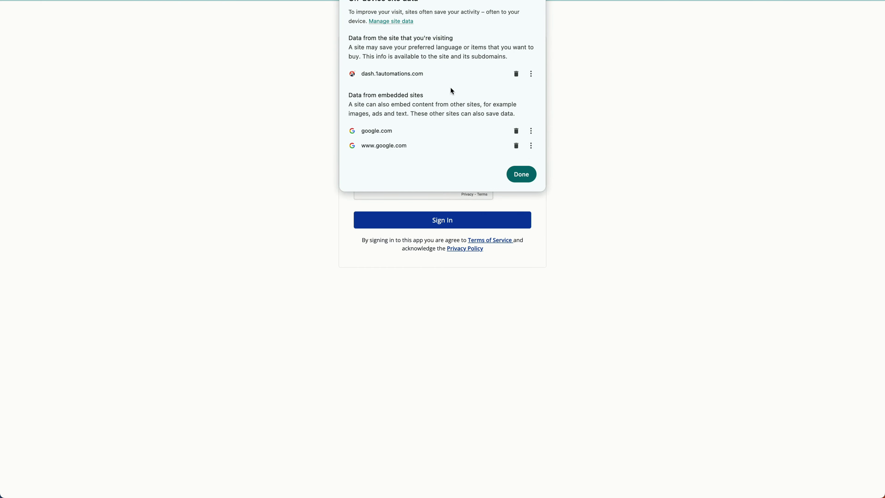
click(516, 74)
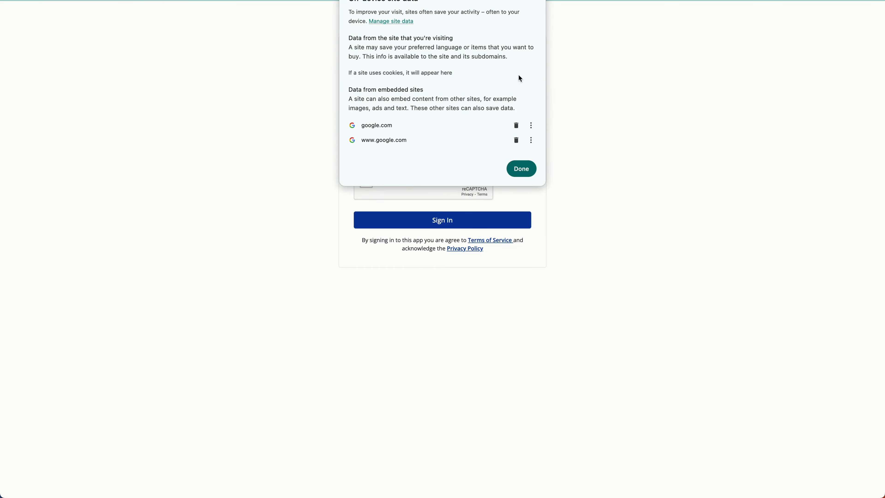
click(516, 125)
click(516, 125)
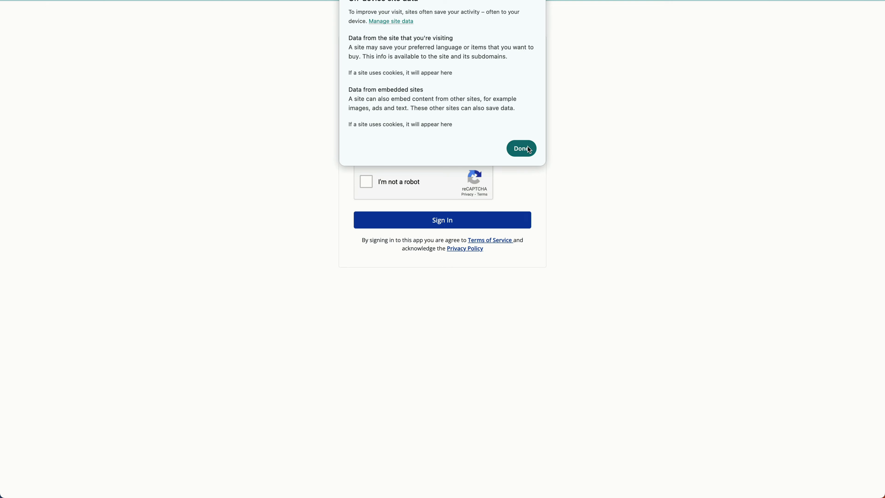
click(523, 150)
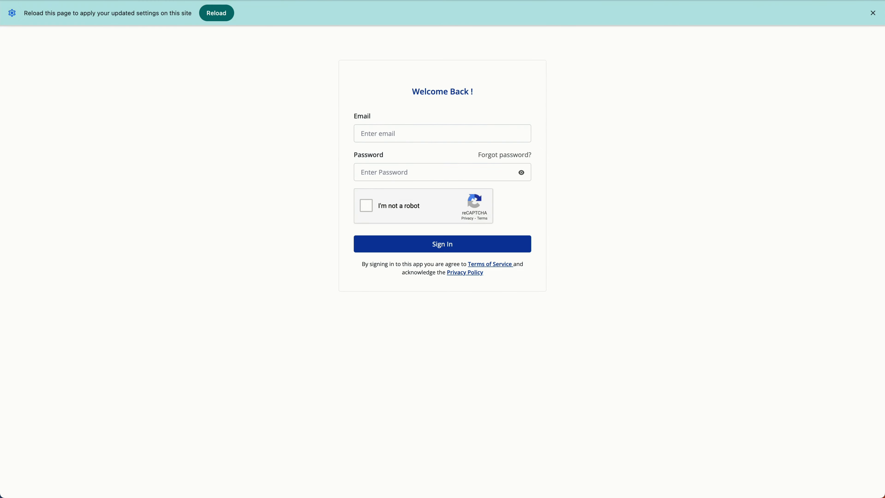
Step: Reload the sign-in page to show the Vintage layout with the 'SAAS At It's Best' panel
key(super+r)
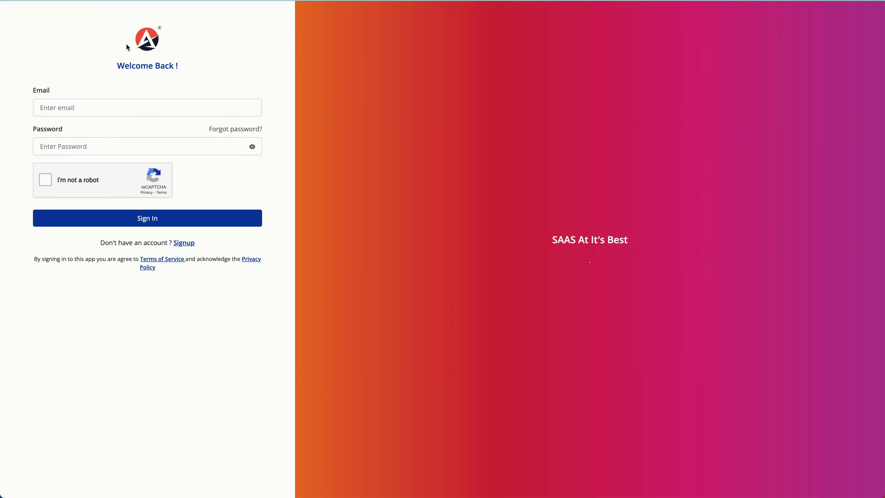
drag(101, 33, 592, 388)
click(594, 389)
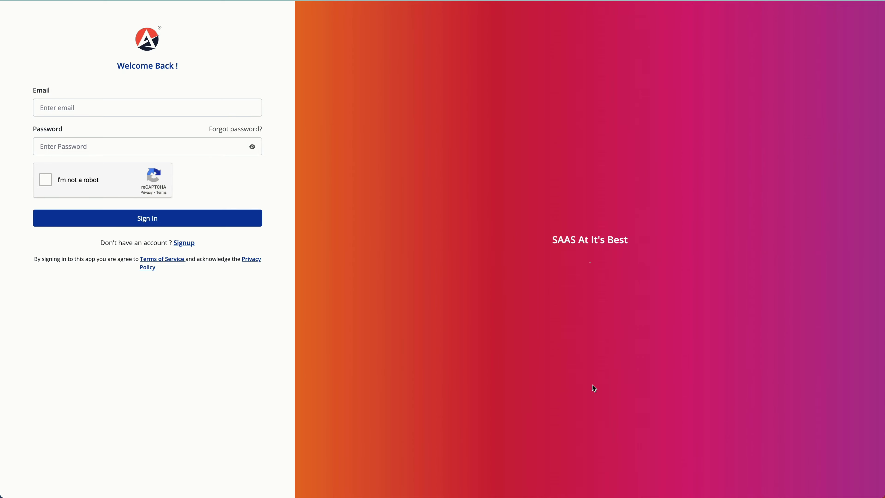